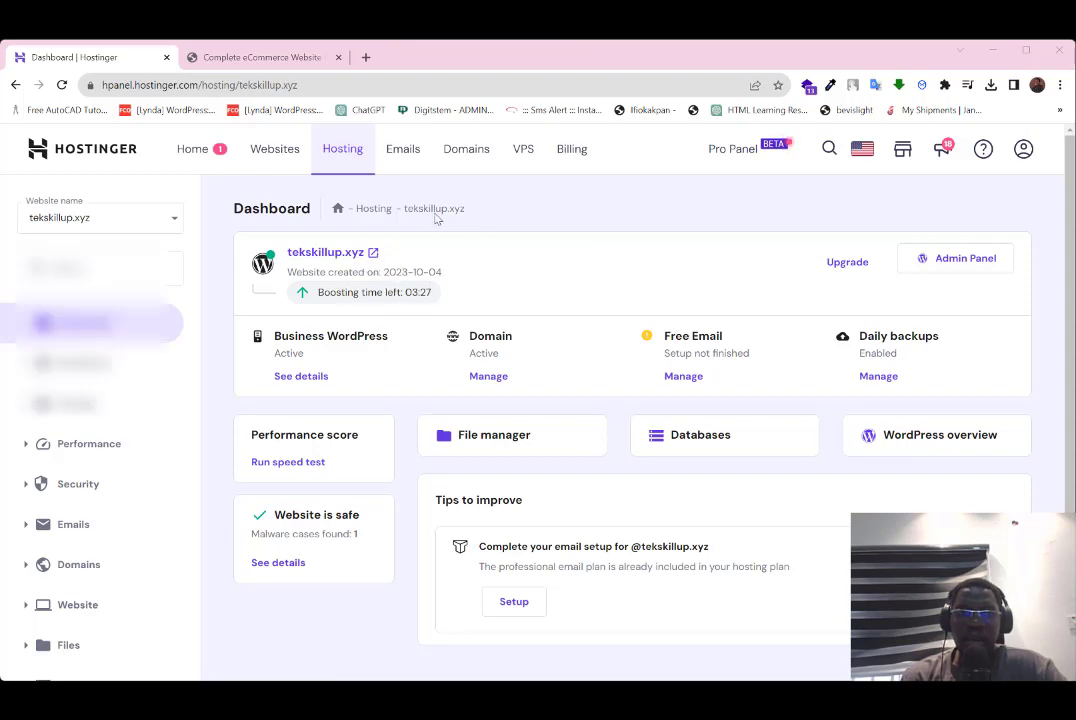
Step: Keep tekskillup.xyz as the selected website and go to the Emails overview
click(110, 217)
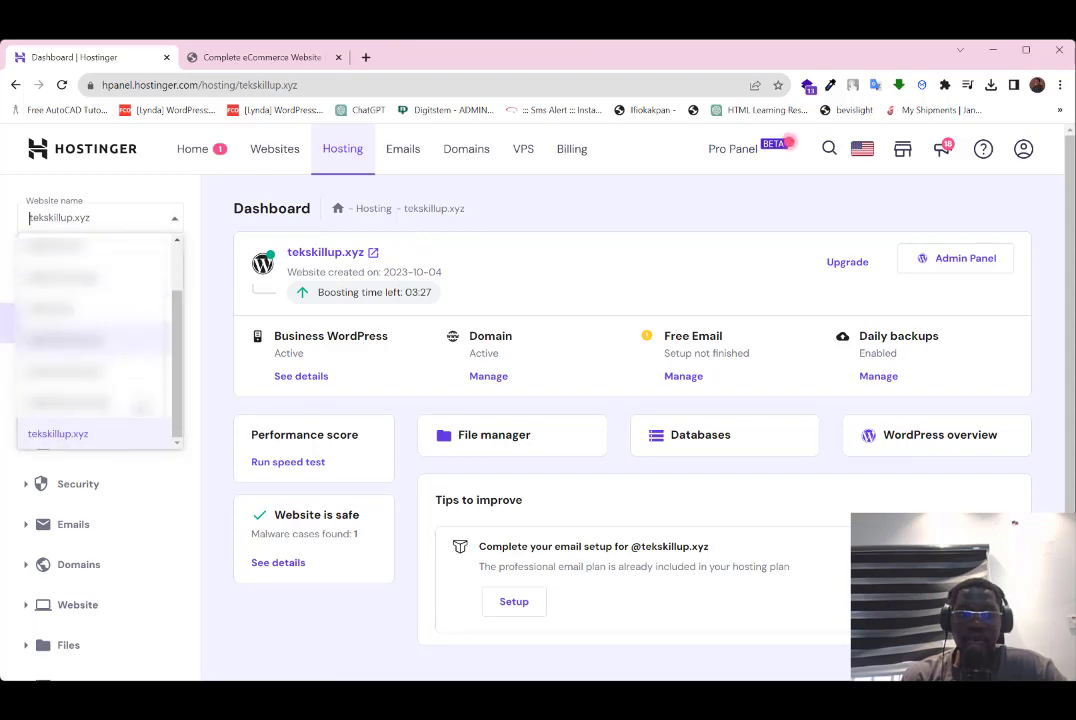
click(116, 437)
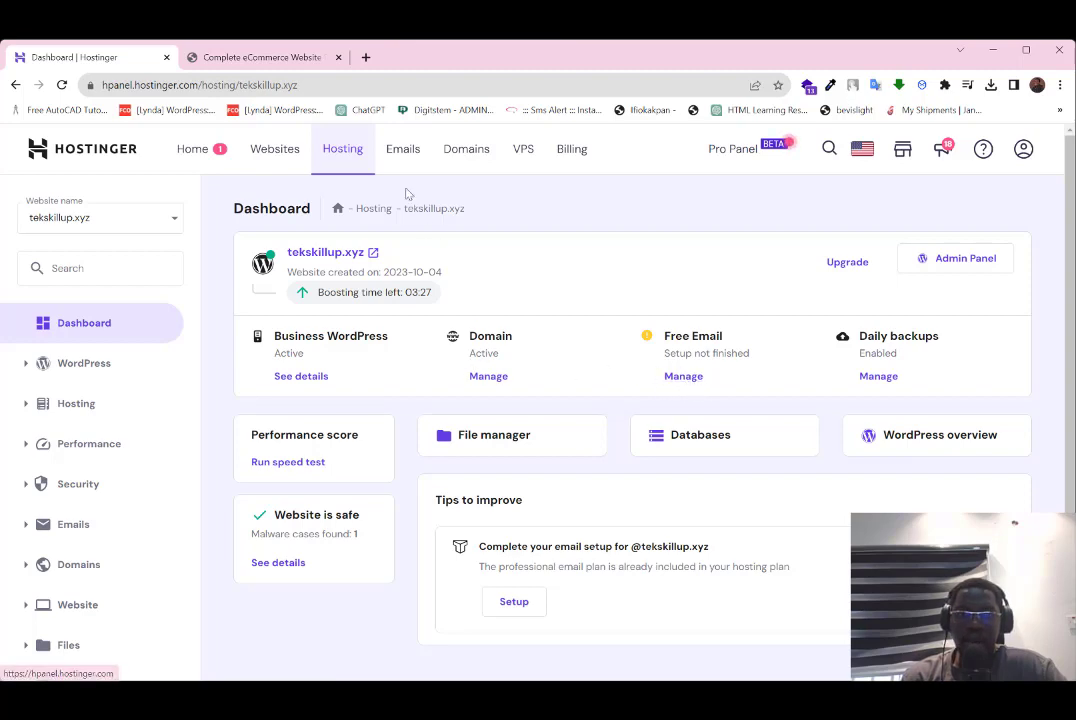
click(402, 149)
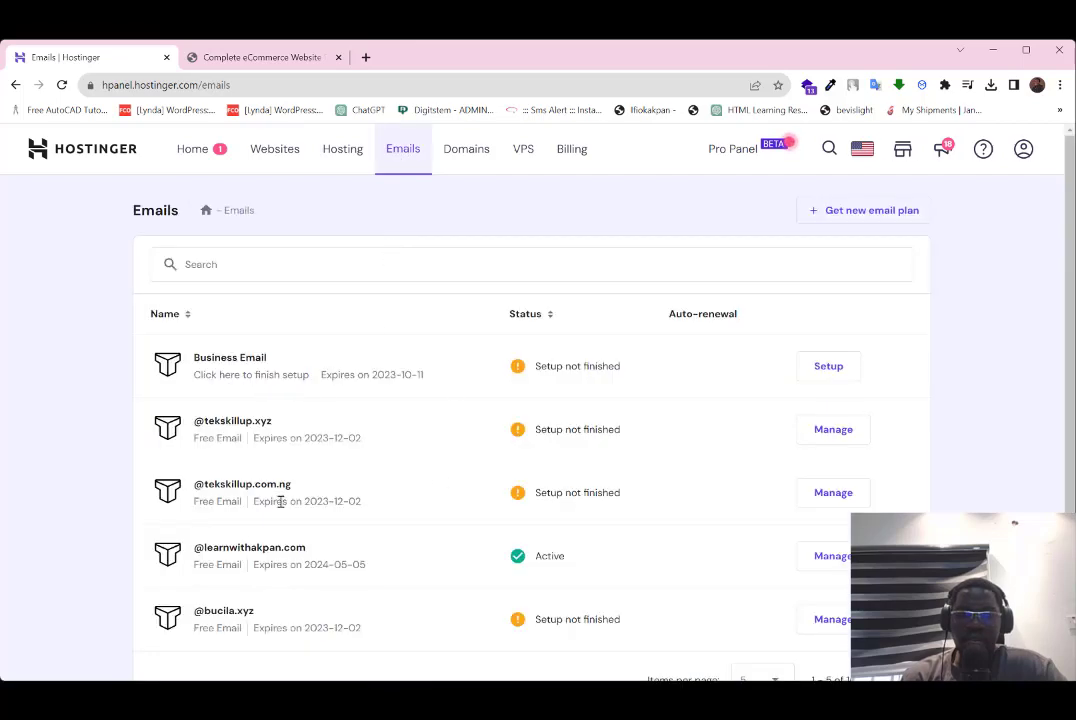
scroll(509, 403, down, 2)
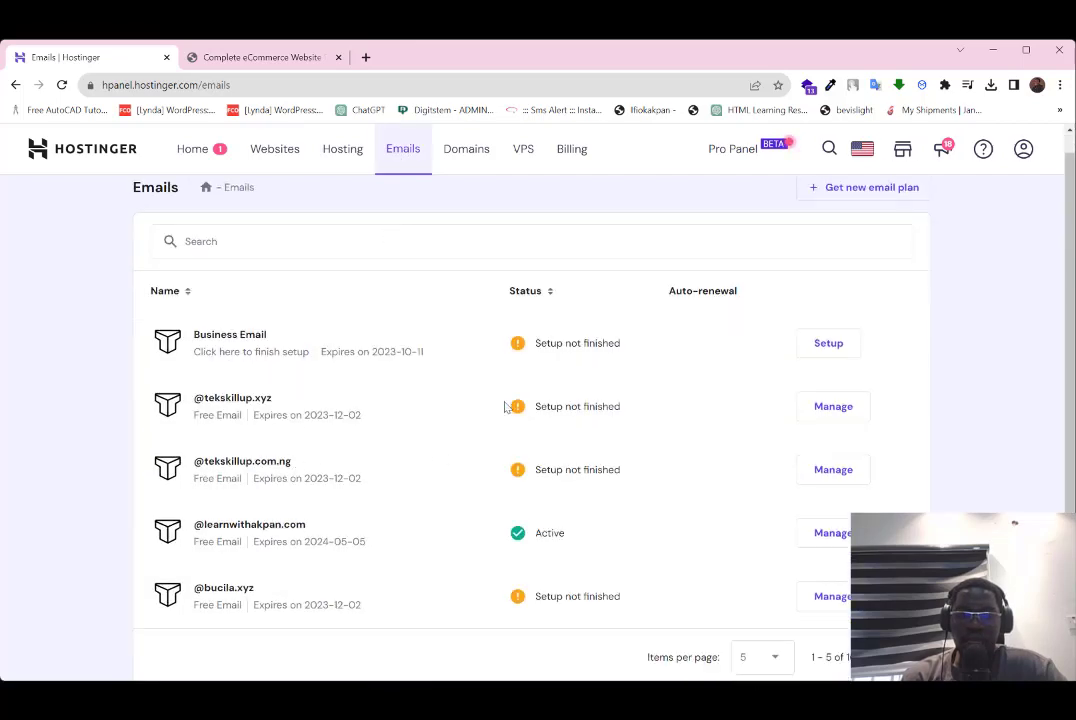
scroll(523, 312, up, 2)
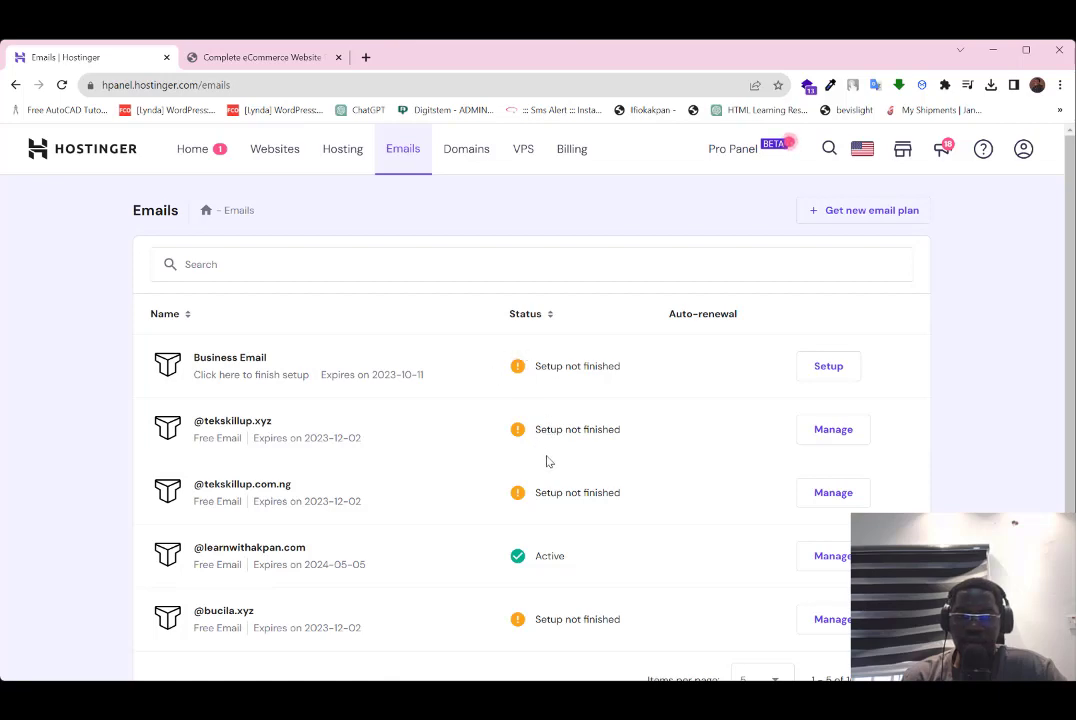
scroll(547, 462, down, 3)
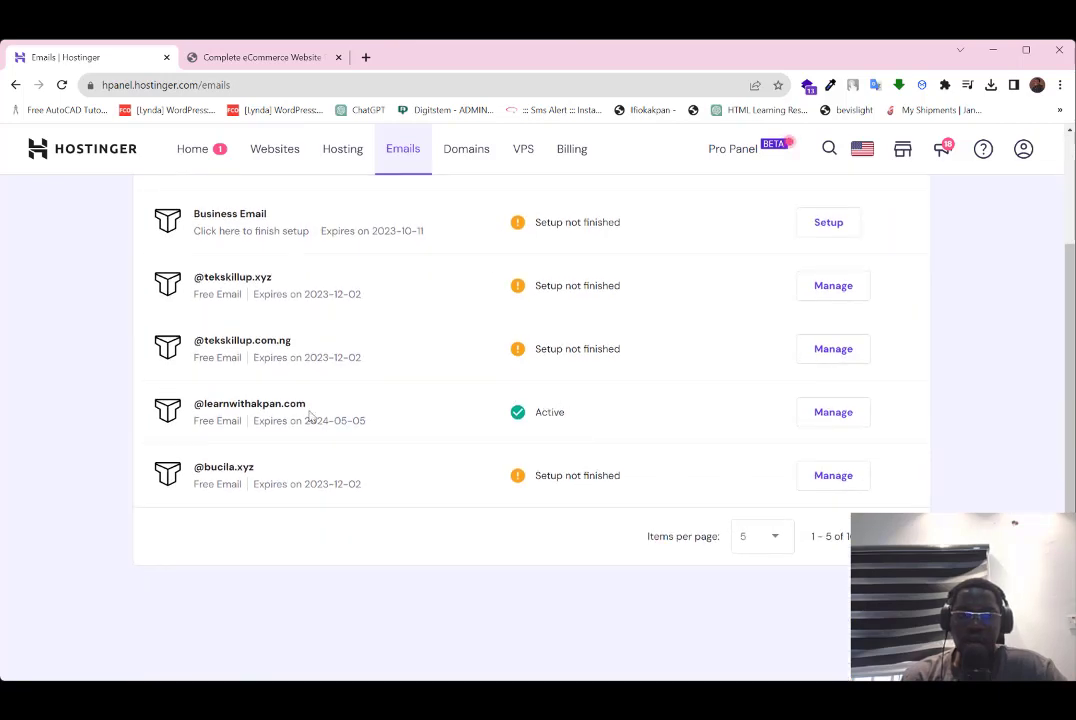
scroll(543, 278, up, 3)
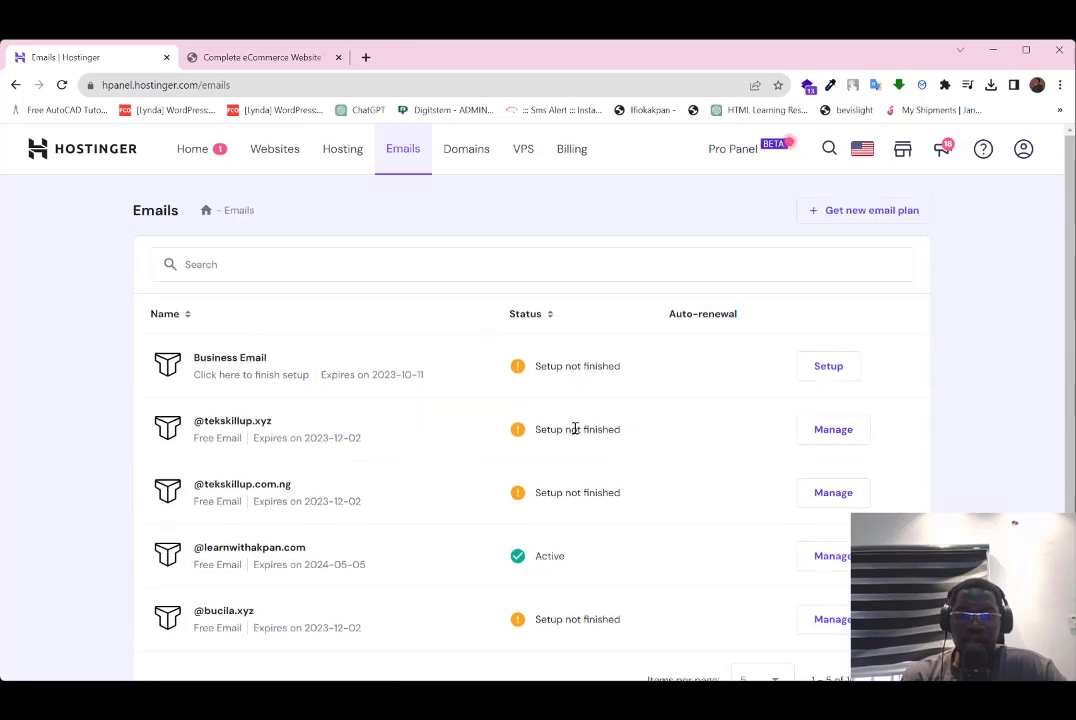
click(833, 430)
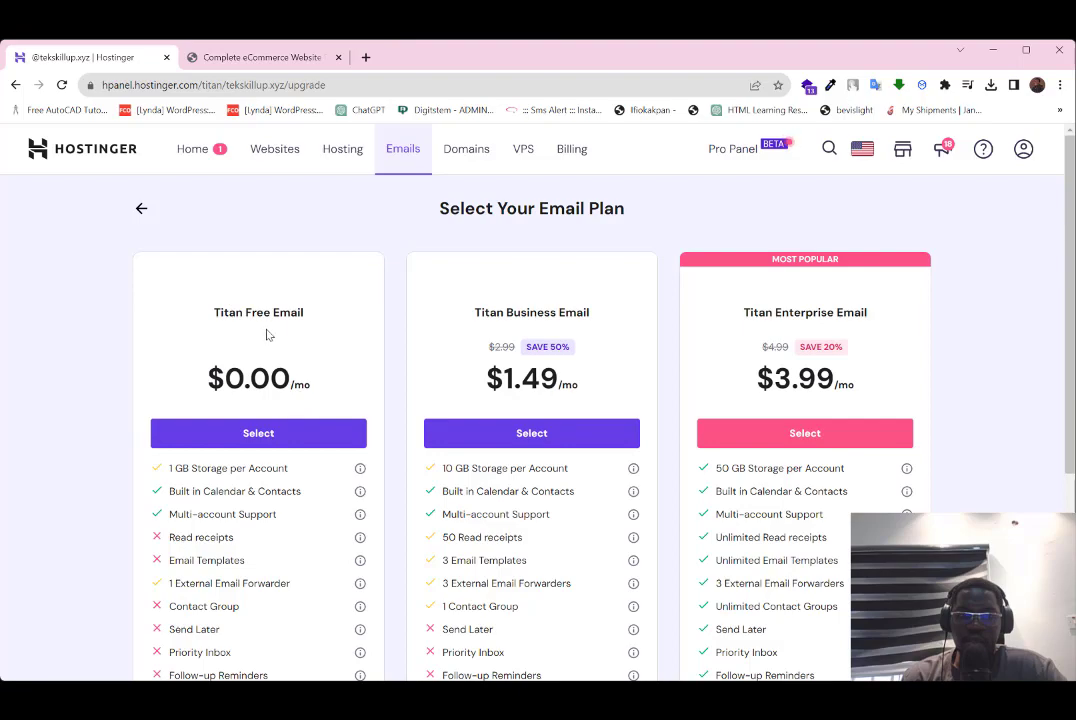
Step: Compare the Titan Free, Business and Enterprise plans, noting Titan Free at $0.00/mo with 1 GB storage
scroll(267, 335, down, 4)
scroll(295, 379, up, 3)
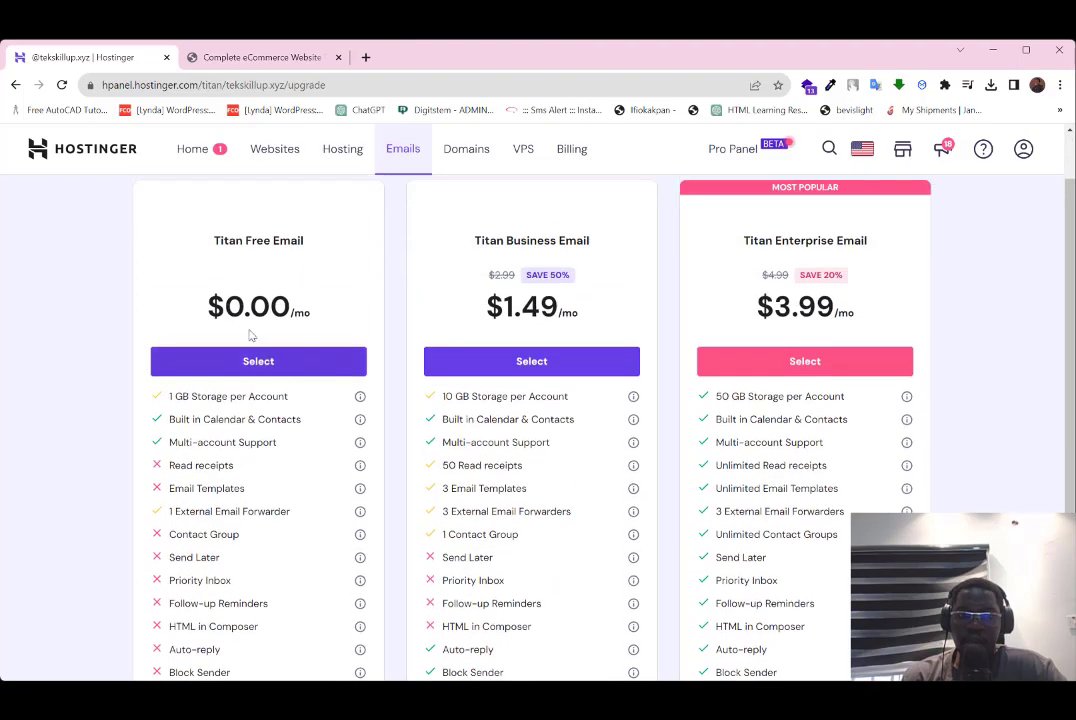
double_click(229, 241)
click(234, 246)
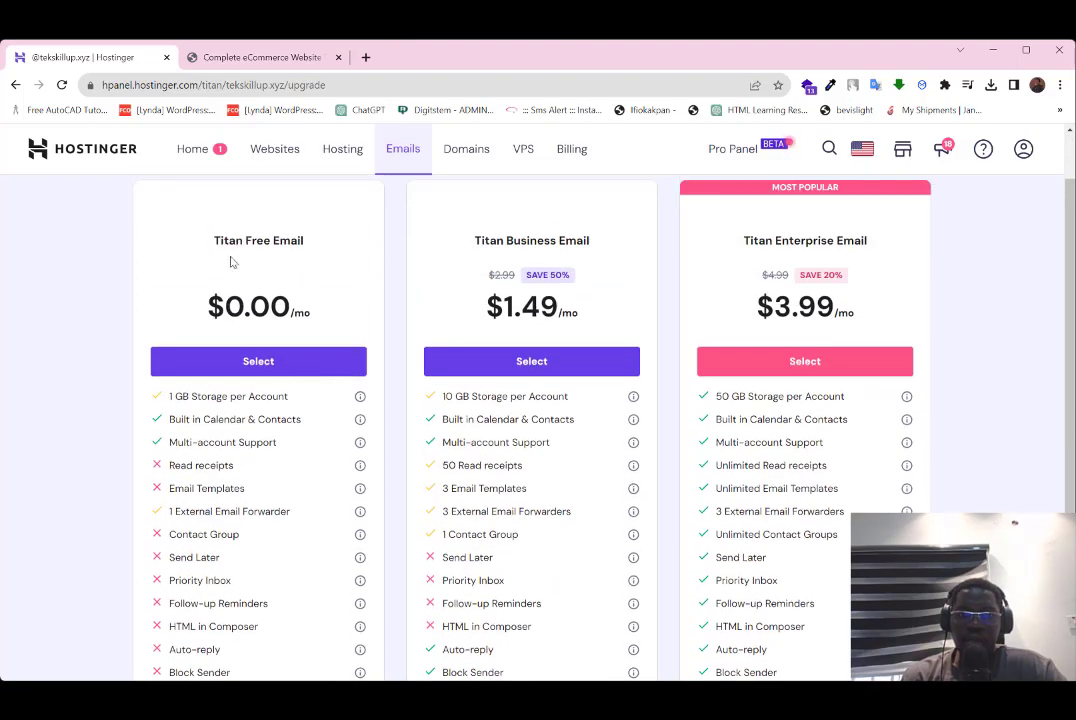
scroll(447, 322, down, 3)
scroll(477, 198, up, 5)
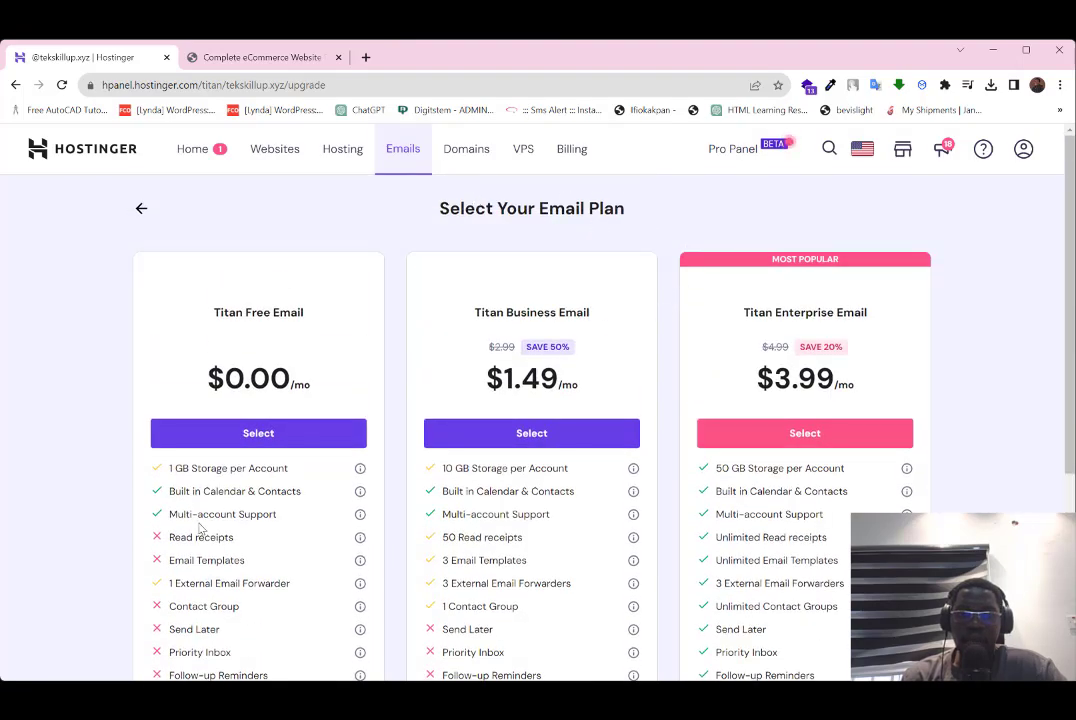
scroll(314, 390, down, 2)
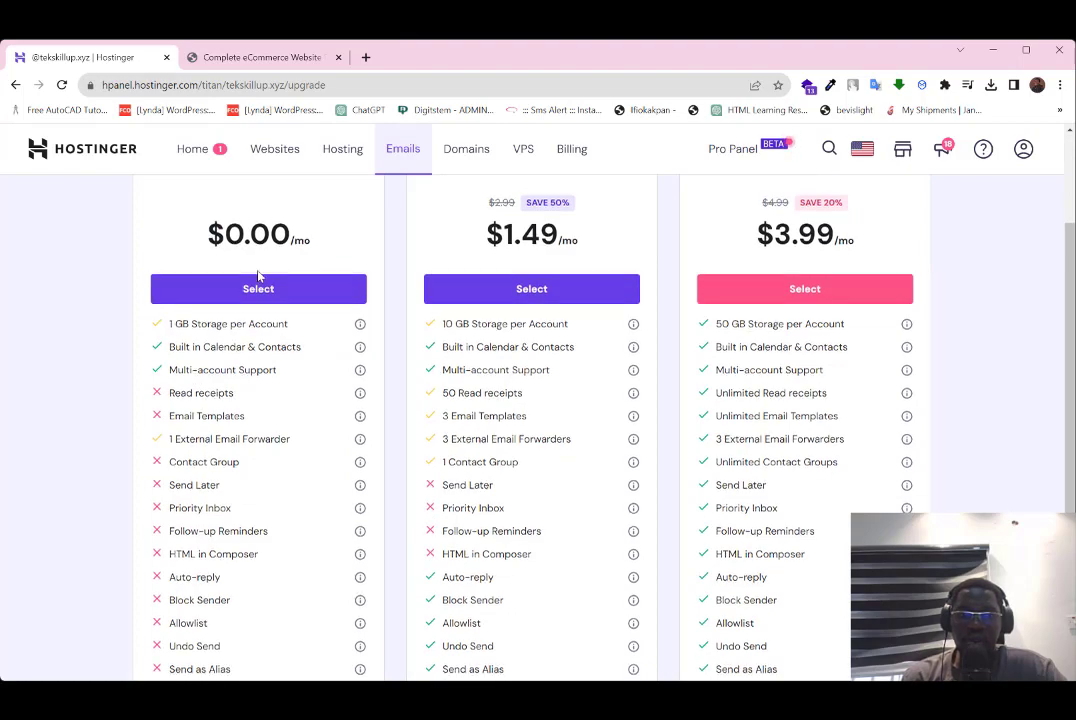
scroll(242, 262, down, 1)
scroll(243, 383, up, 3)
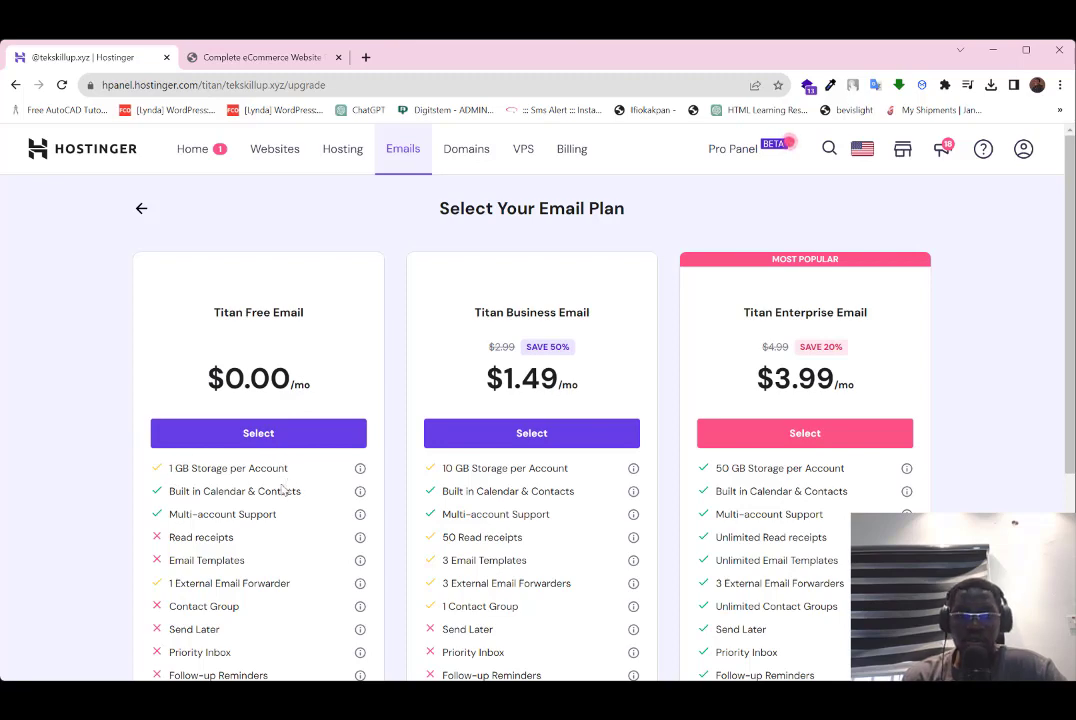
scroll(250, 446, down, 3)
scroll(250, 446, up, 3)
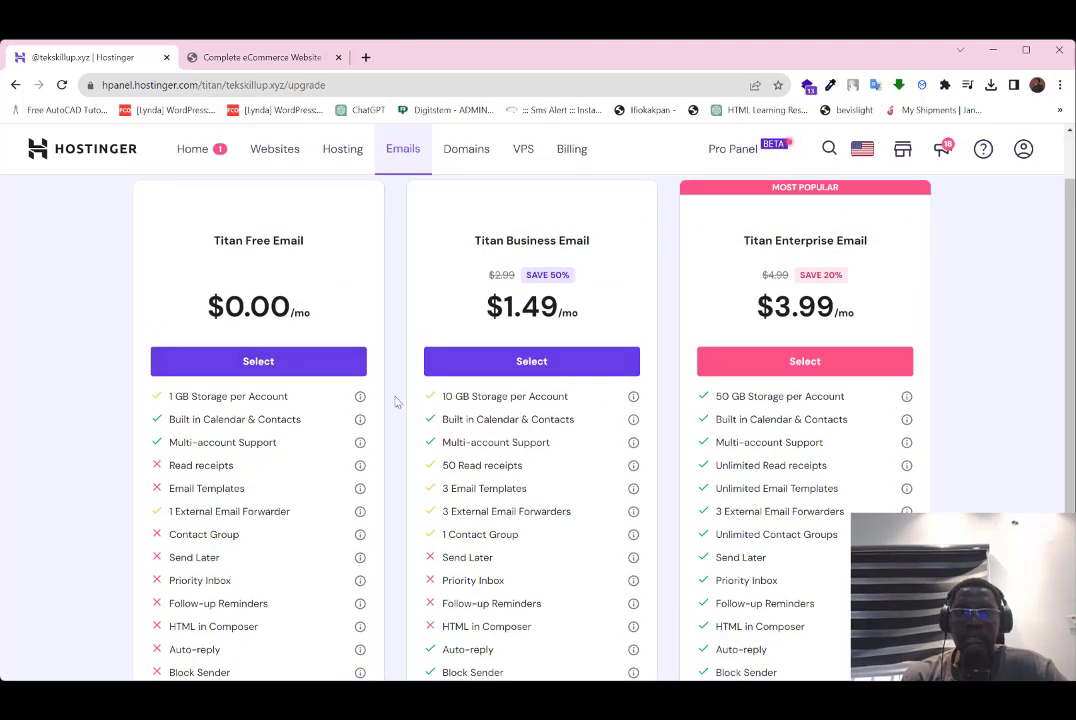
scroll(335, 338, up, 1)
Step: Highlight the Titan Business and Titan Enterprise Email plan names to compare them
double_click(487, 312)
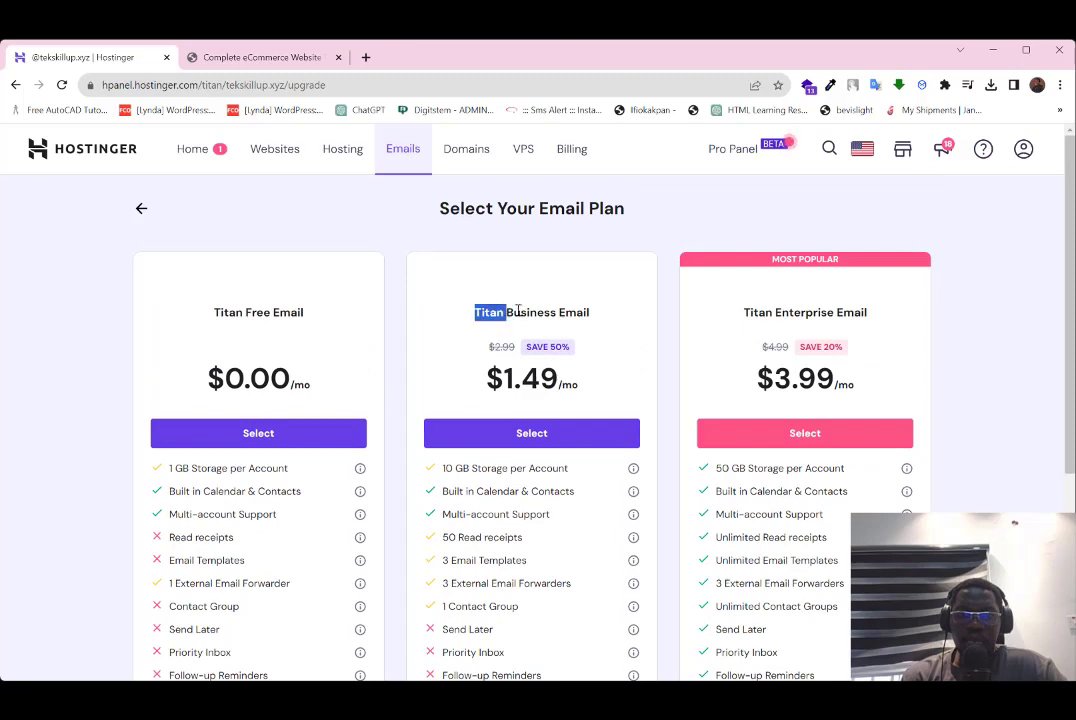
double_click(529, 312)
double_click(566, 314)
double_click(529, 312)
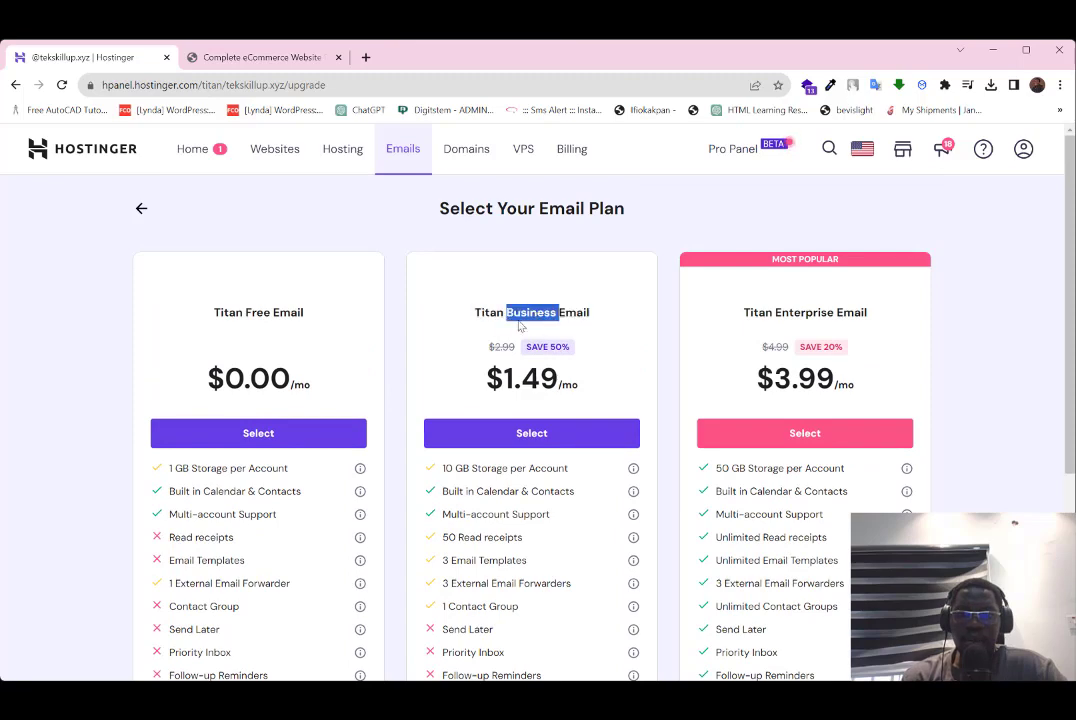
double_click(487, 312)
double_click(530, 313)
click(516, 313)
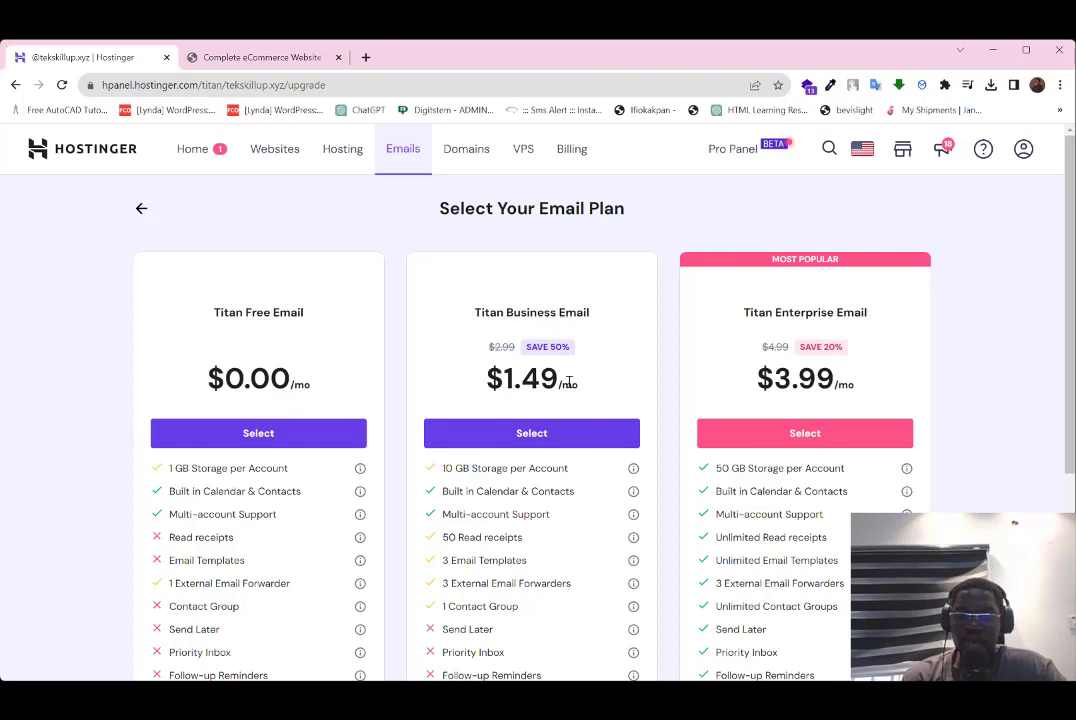
double_click(805, 313)
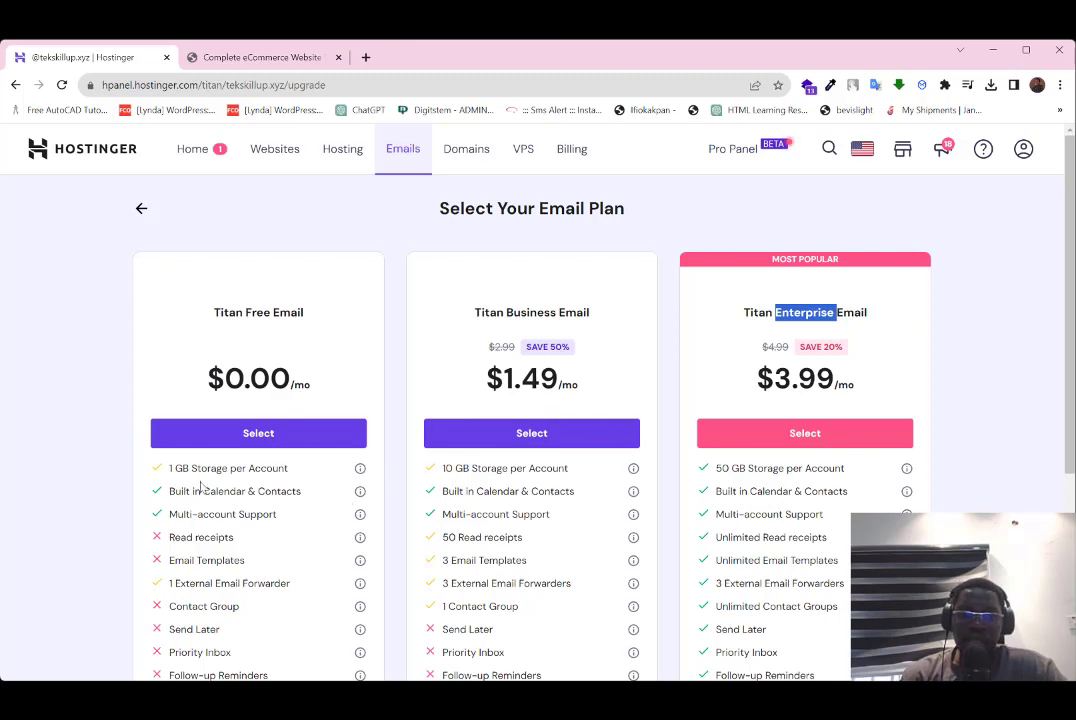
Step: Review the feature lists and select the Titan Free Email plan at $0.00/mo
scroll(214, 514, down, 2)
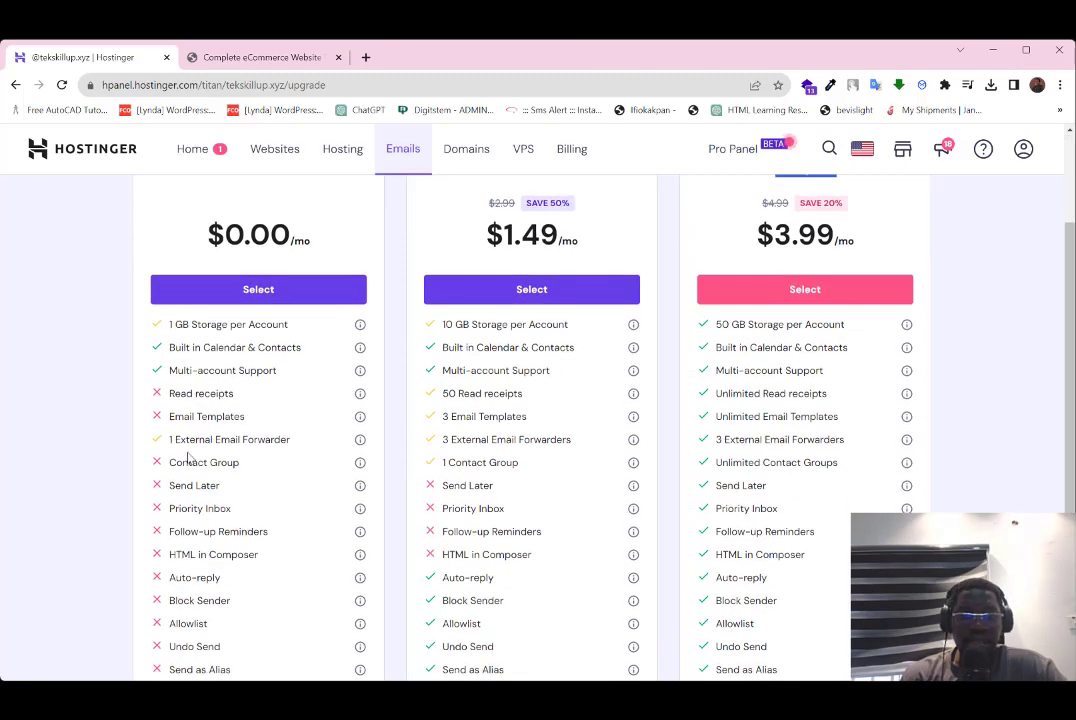
scroll(196, 441, up, 2)
scroll(196, 441, down, 4)
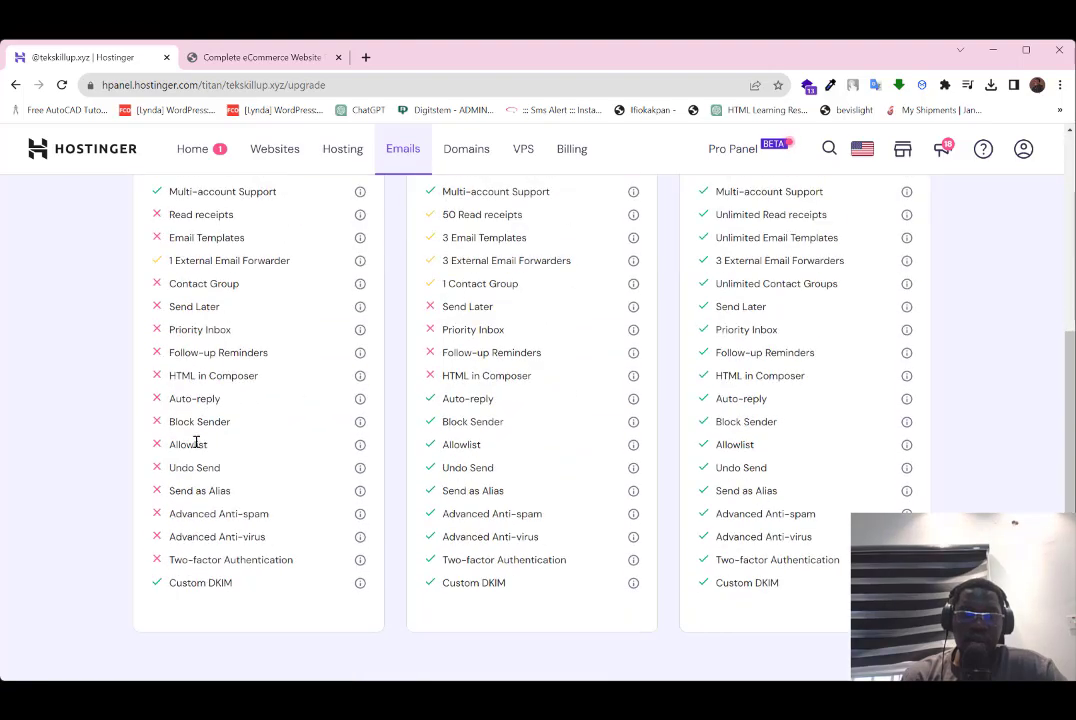
scroll(196, 441, up, 4)
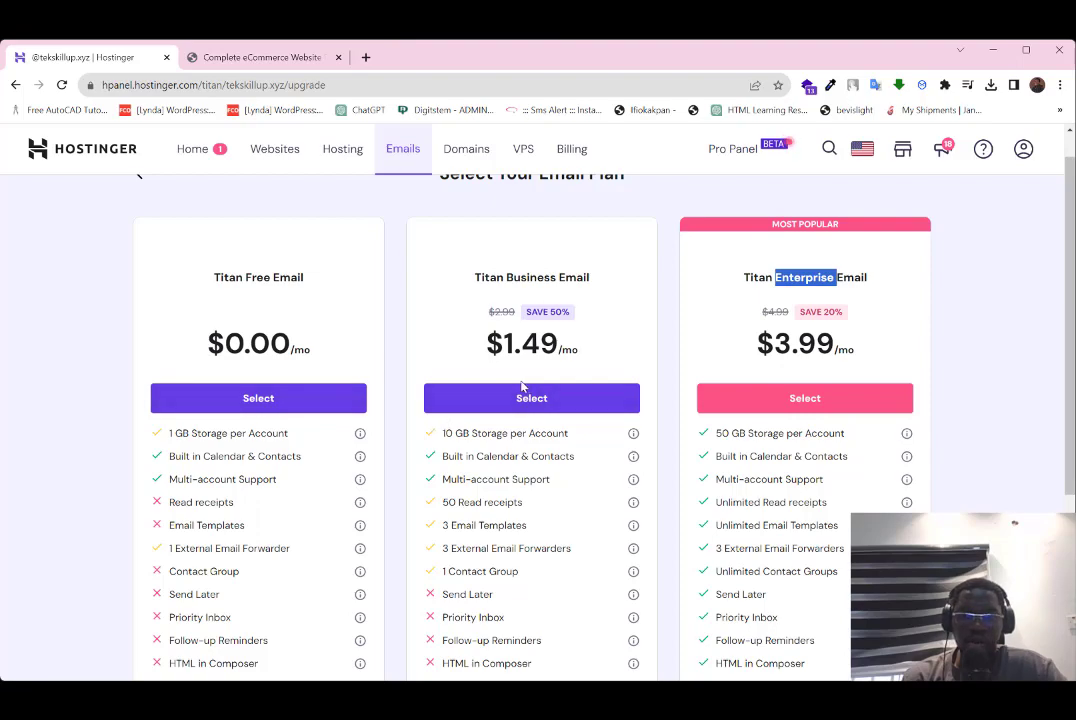
scroll(524, 384, up, 1)
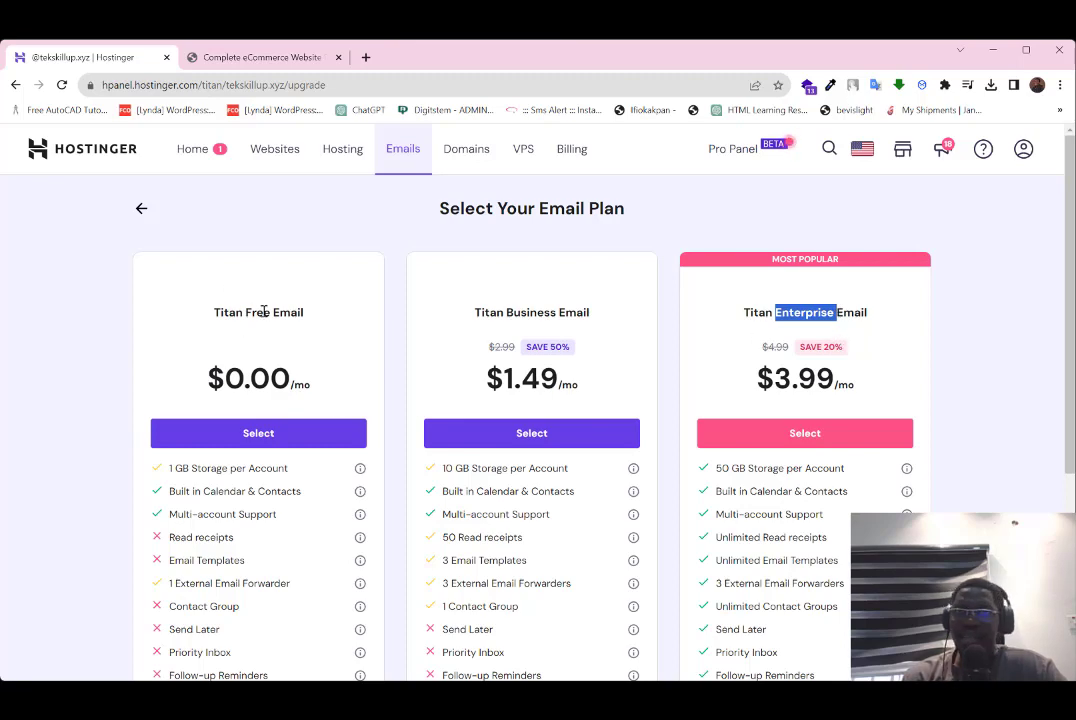
click(245, 438)
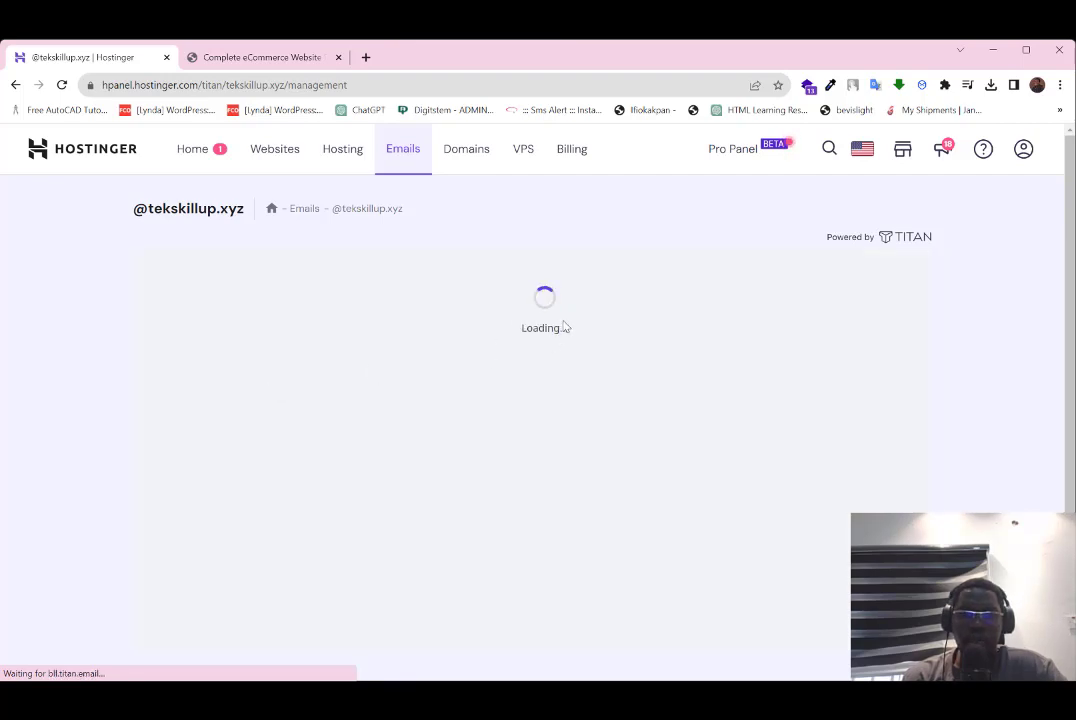
Step: Put the cursor in the Email field of the Create new email account form
click(185, 400)
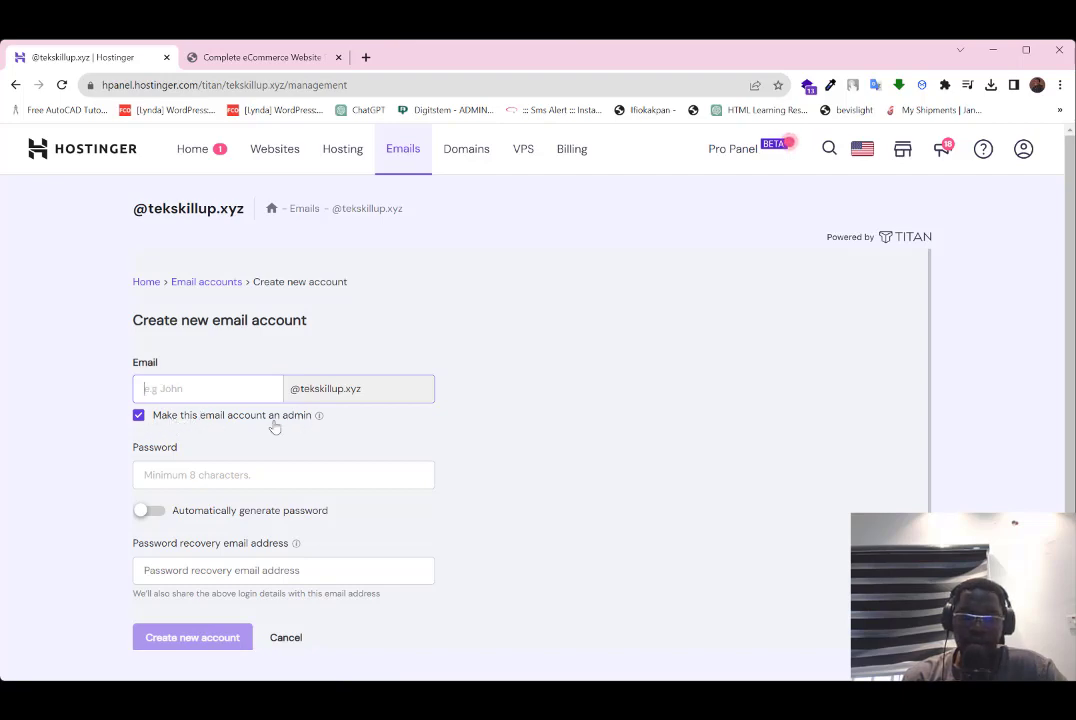
click(174, 390)
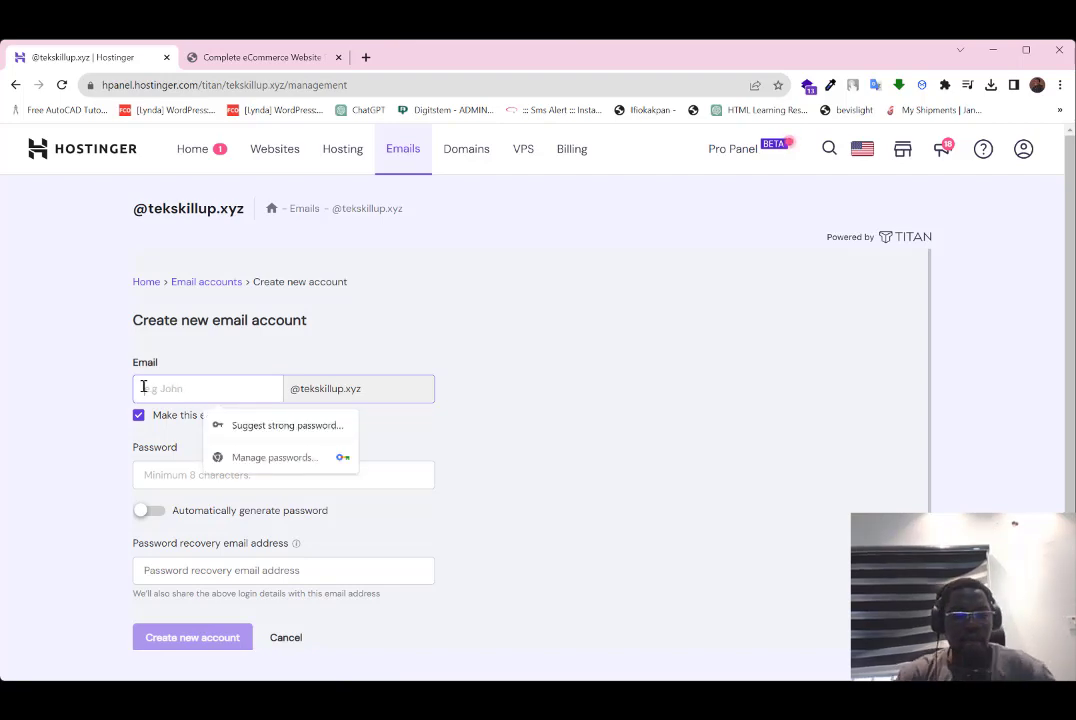
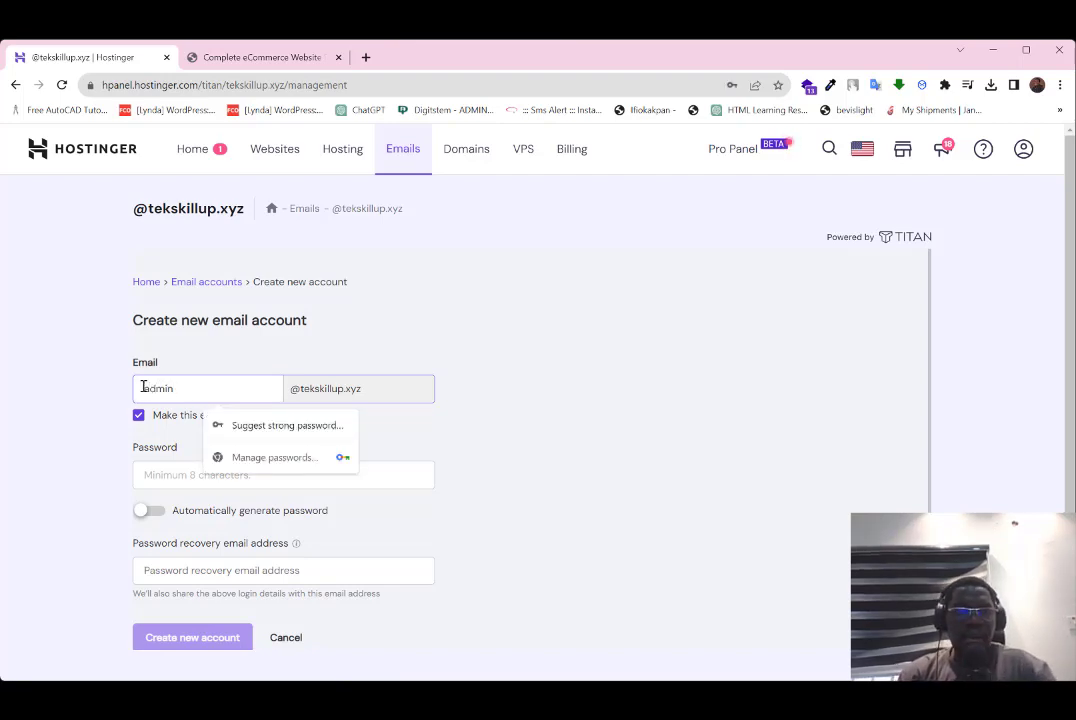
click(471, 388)
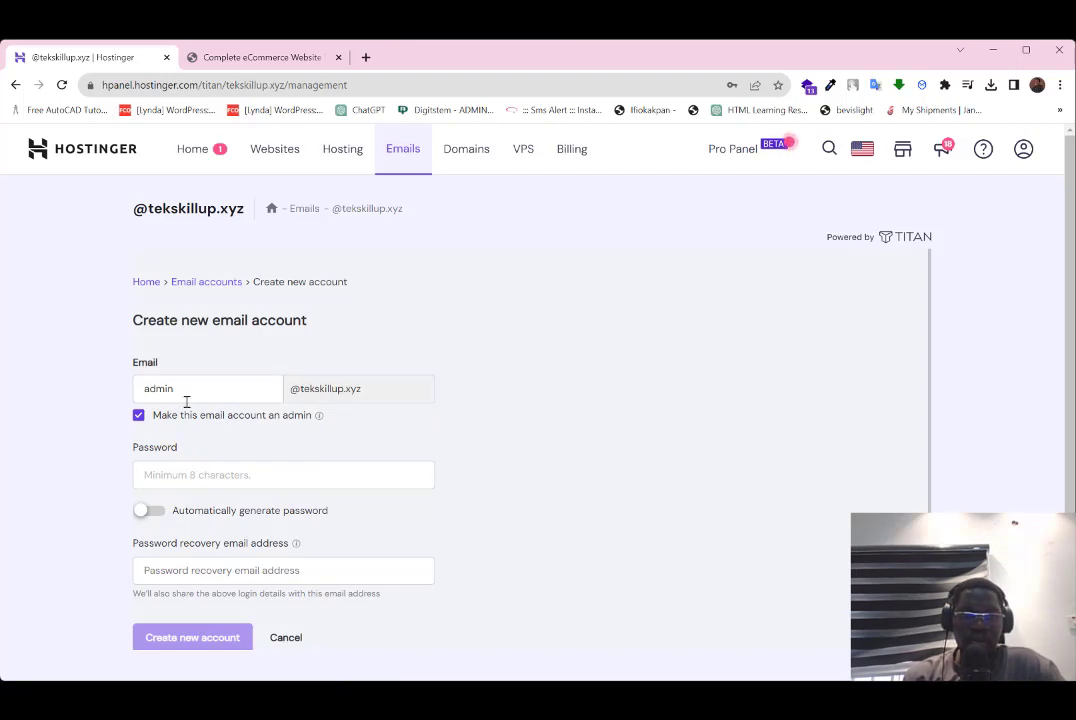
click(178, 476)
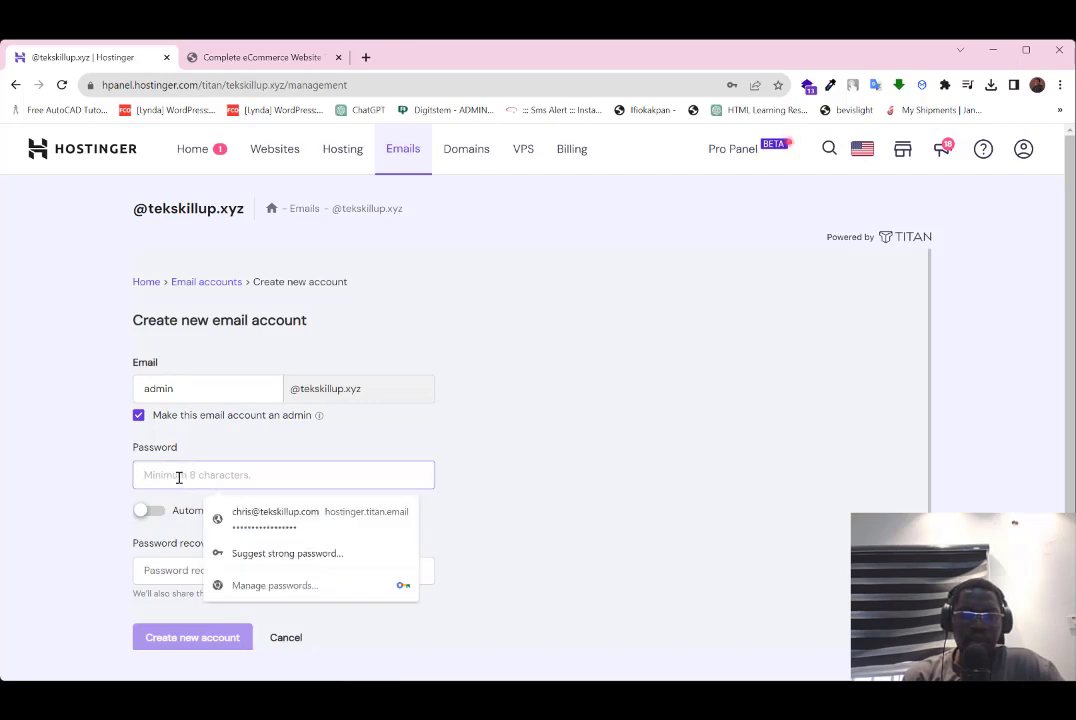
click(180, 545)
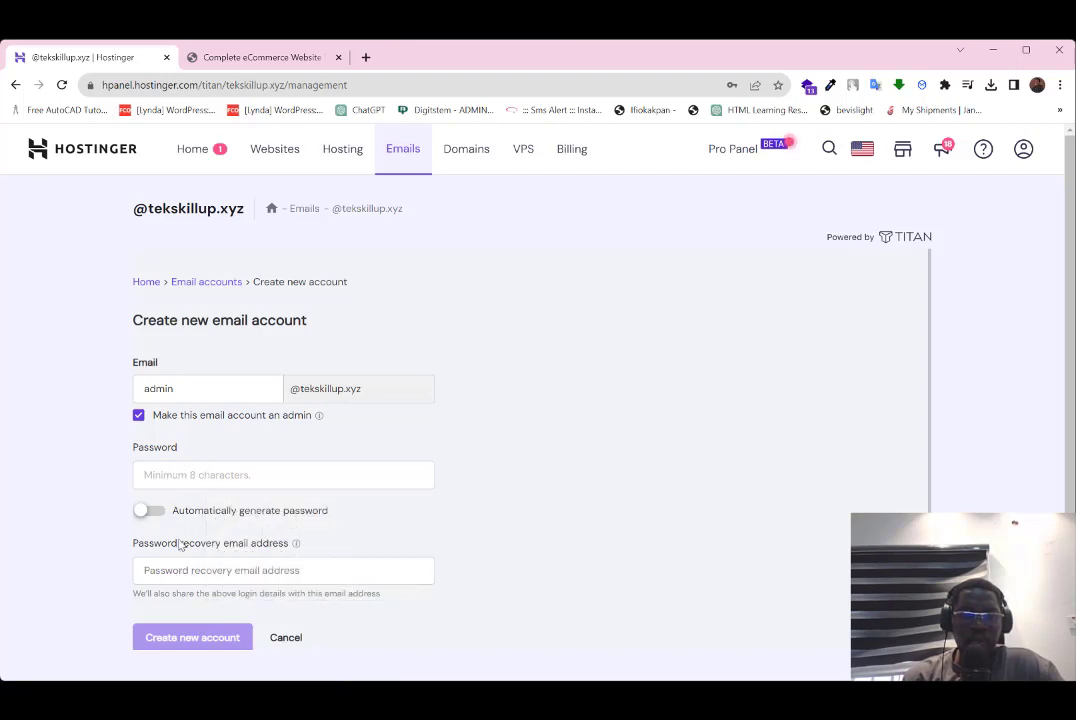
click(190, 571)
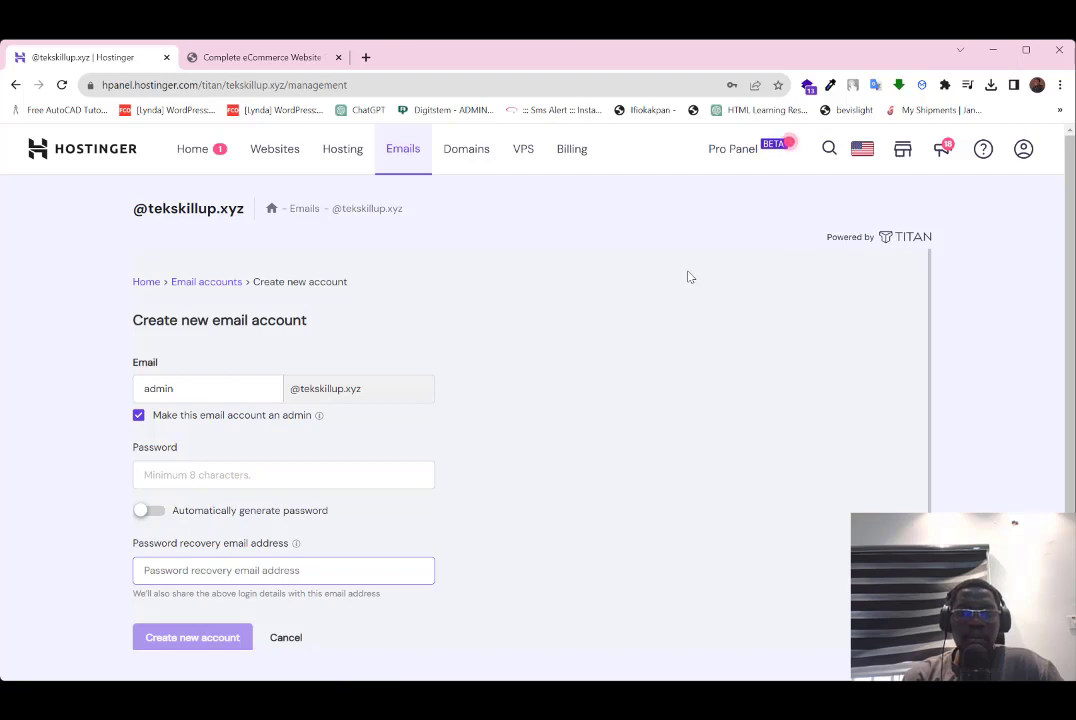
click(194, 477)
click(519, 446)
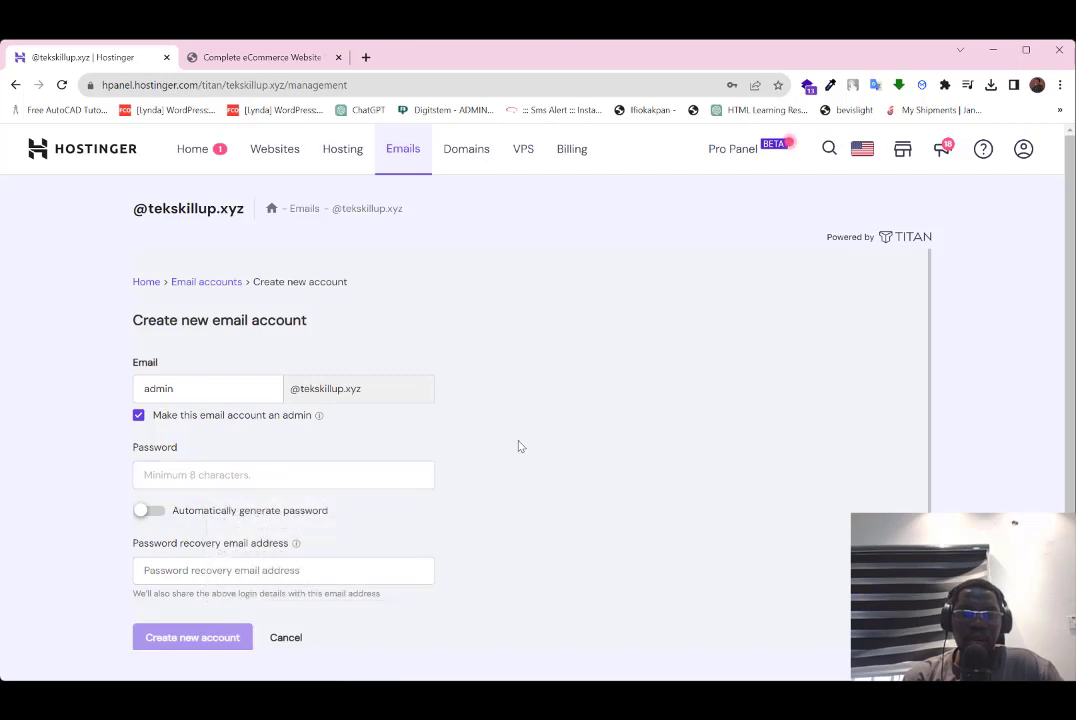